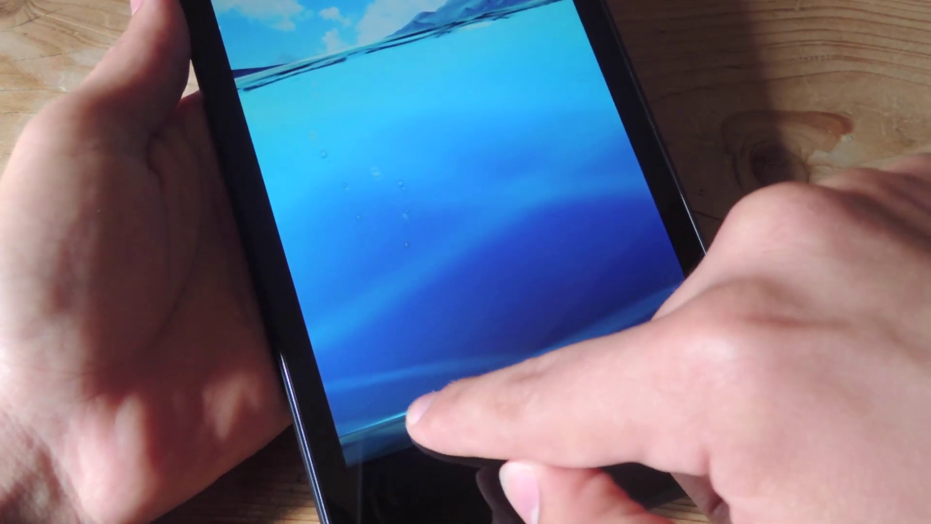
In MyOcean settings, keep Driving wheel mode as the animation effect, then view the Day-night mode choices.
left_click(440, 424)
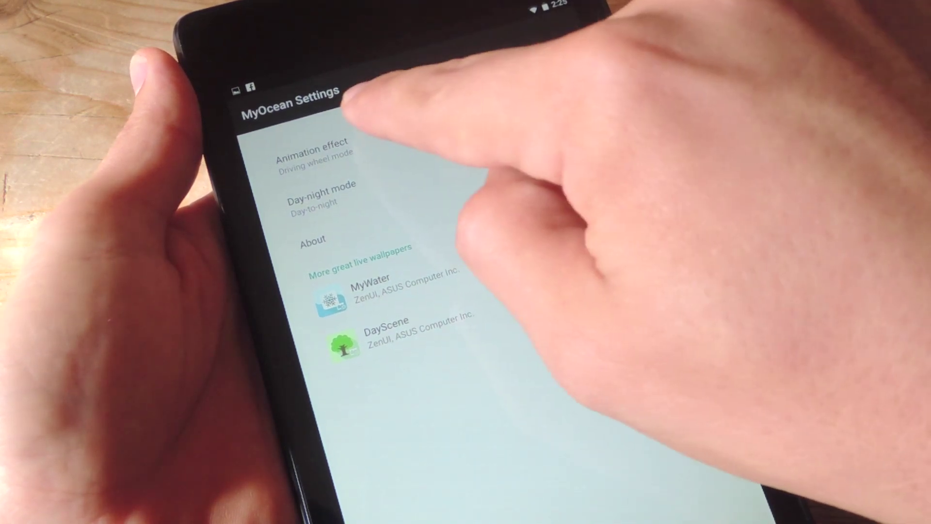
left_click(314, 153)
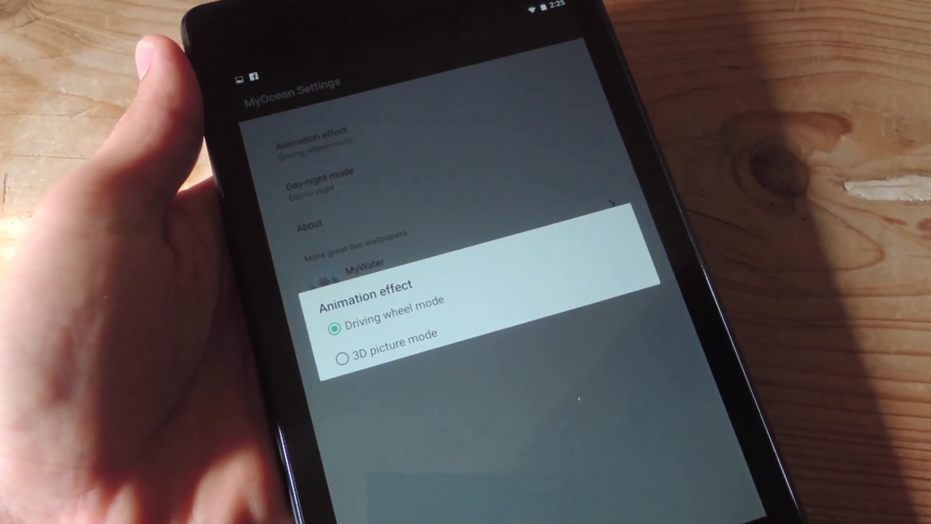
left_click(483, 300)
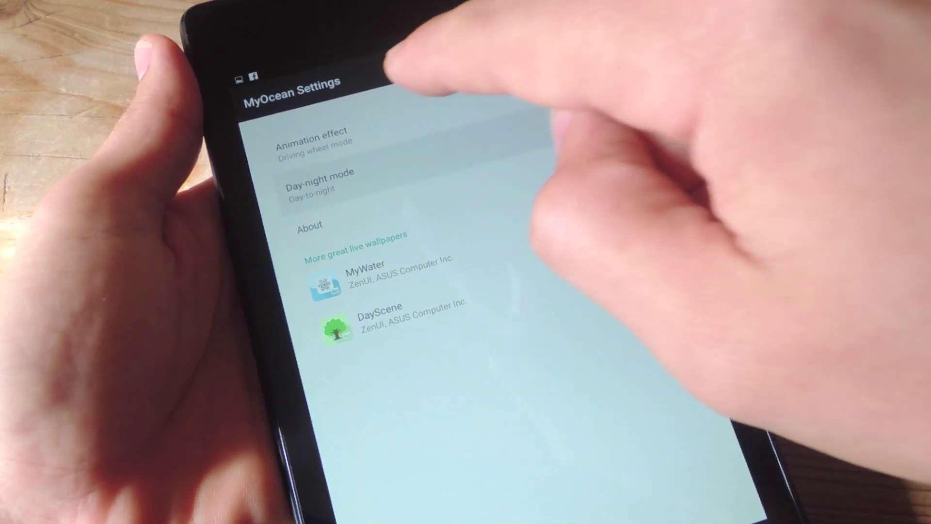
left_click(321, 178)
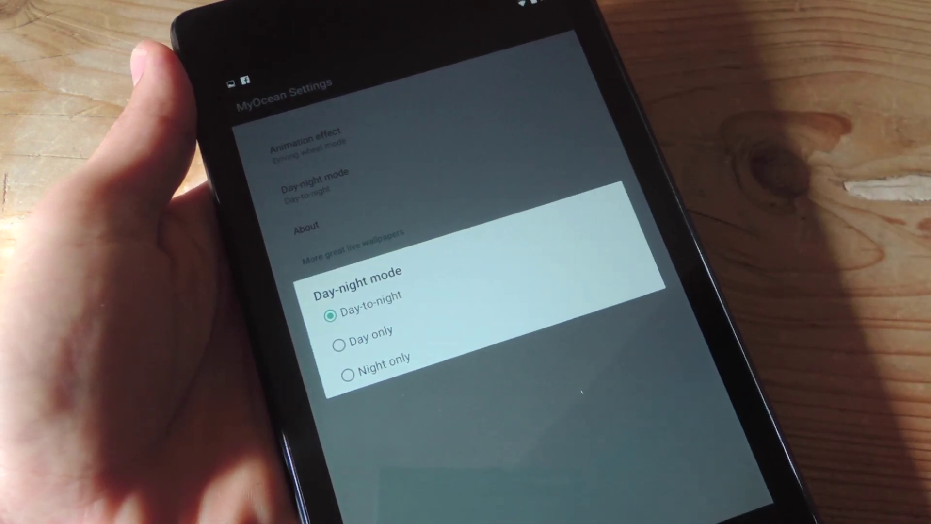
left_click(560, 146)
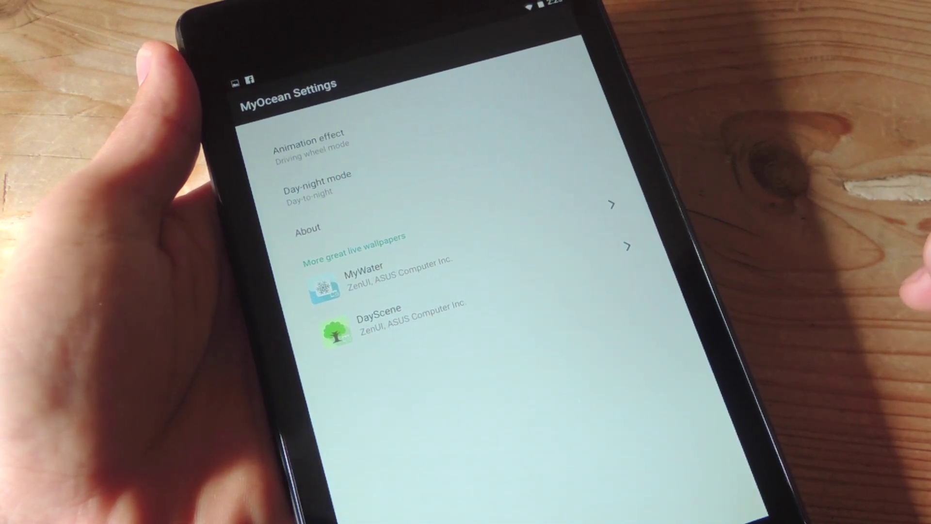
Launch ASUS LiveWater from the MyWater Play Store page and look over its settings.
left_click(509, 258)
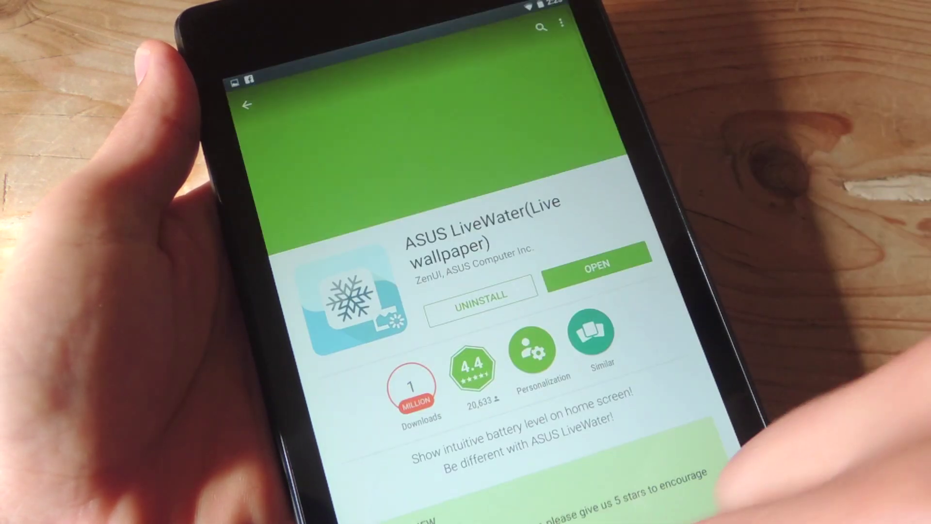
left_click(597, 265)
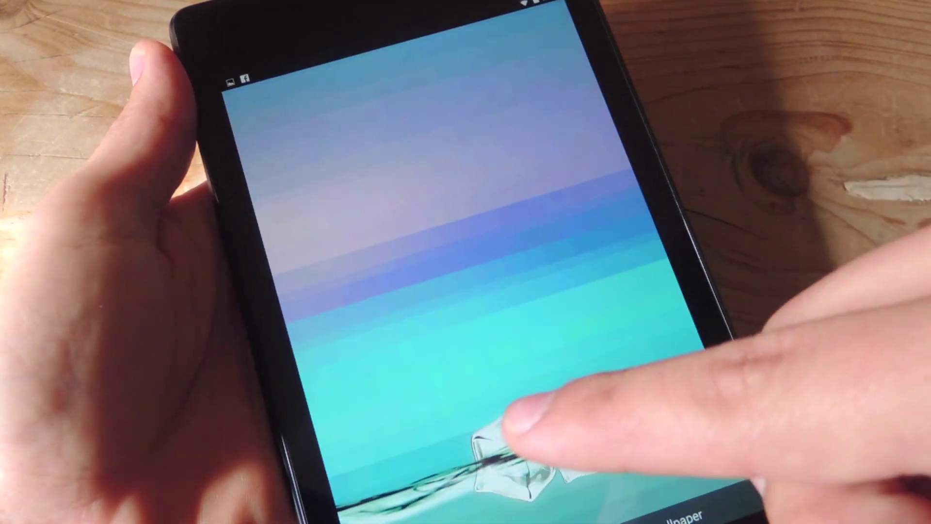
left_click(519, 415)
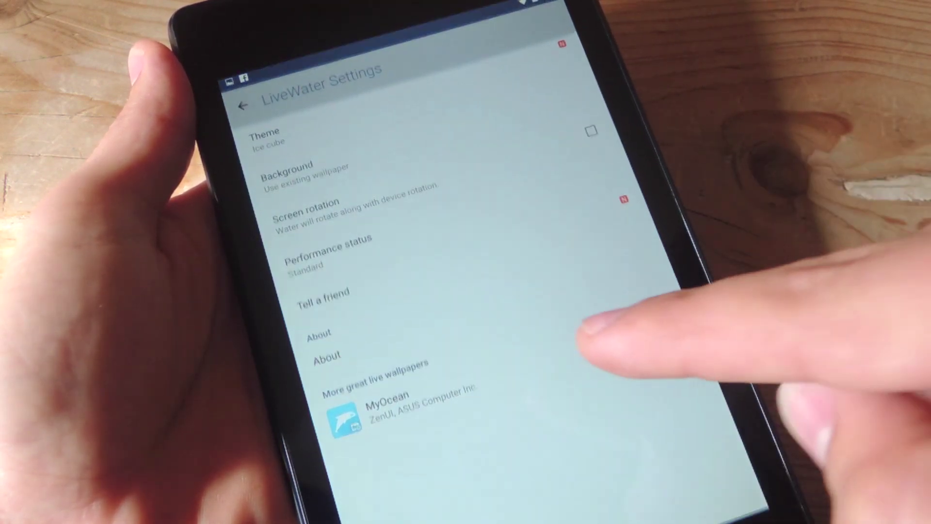
key("Escape")
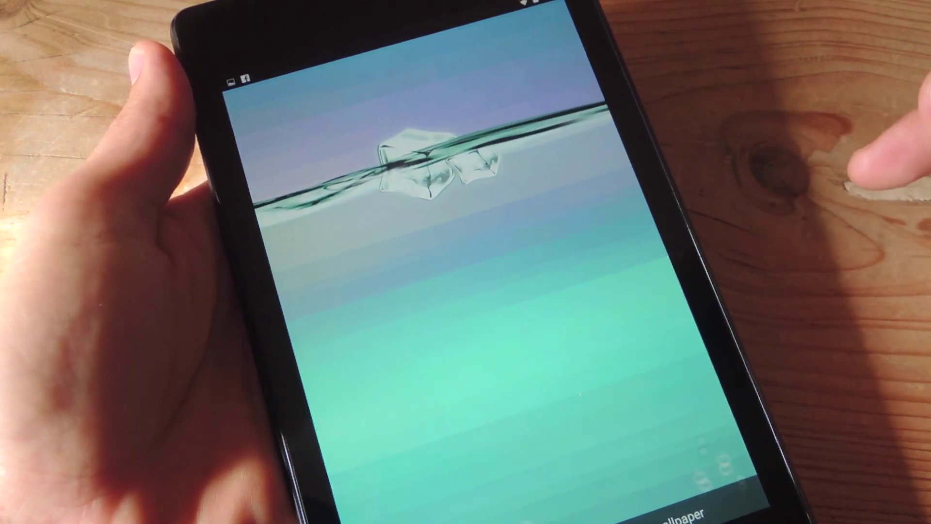
Stir ripples and bubbles in the ice-cube preview, then return to the ocean home screen.
left_click(626, 187)
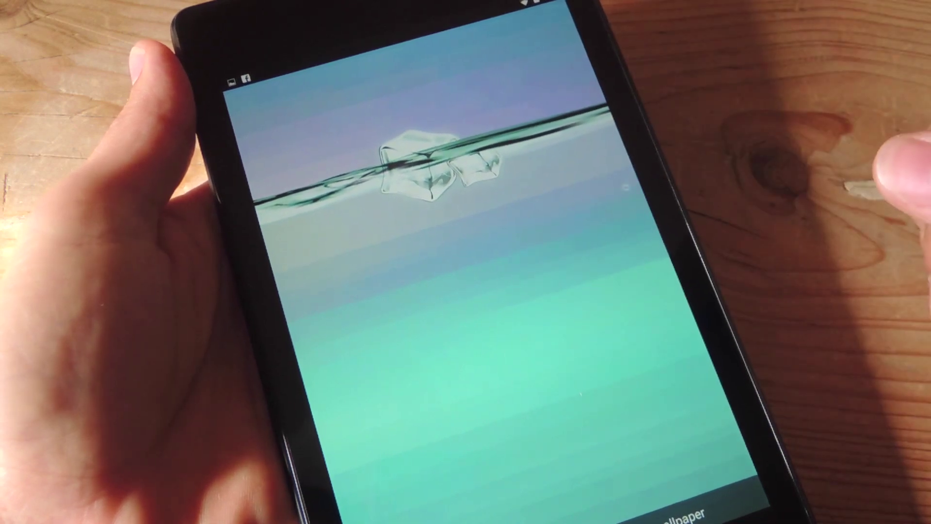
left_click(582, 123)
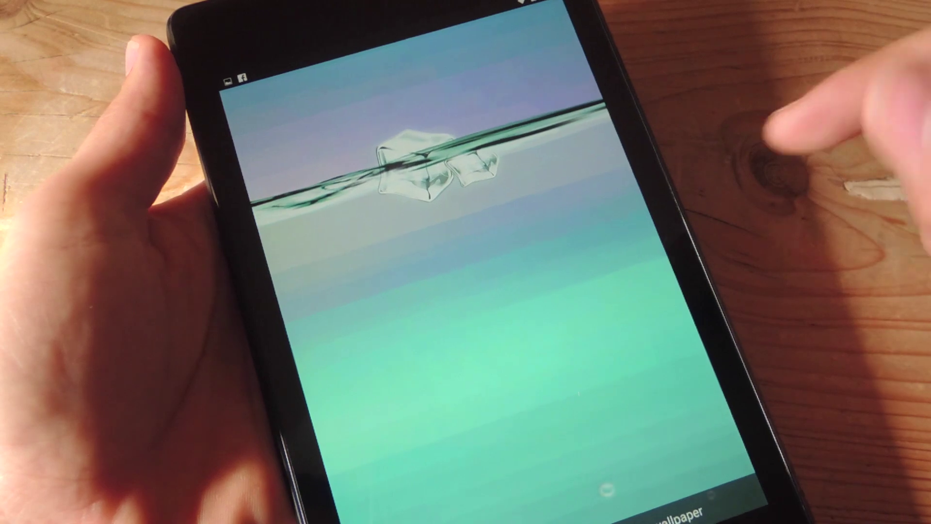
left_click(509, 444)
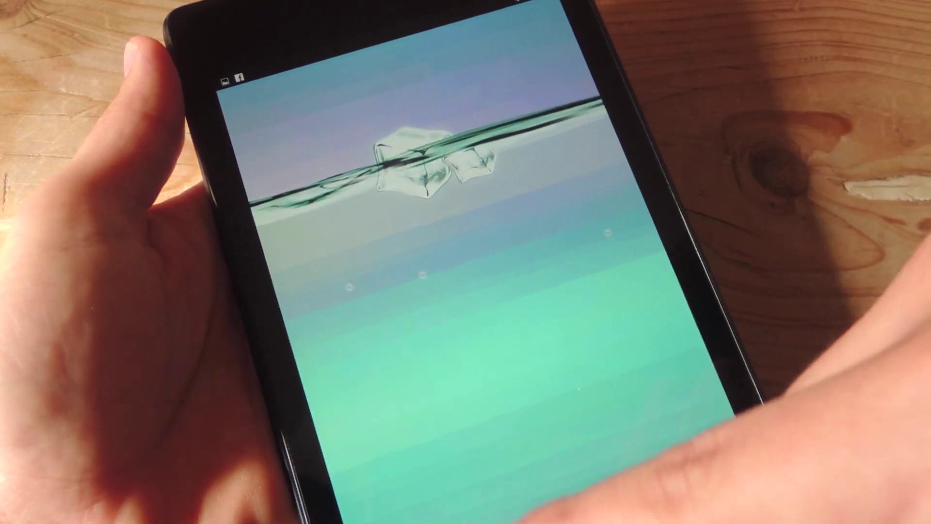
left_click(553, 510)
left_click(583, 517)
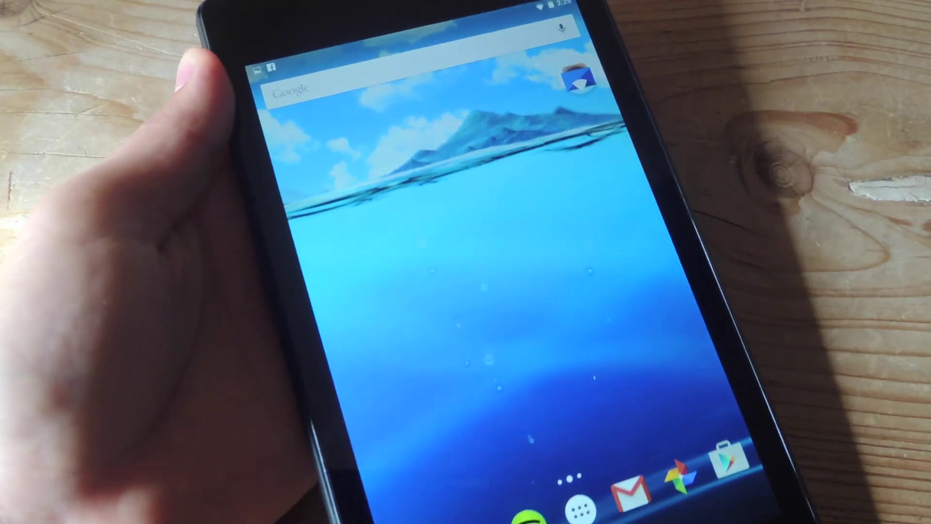